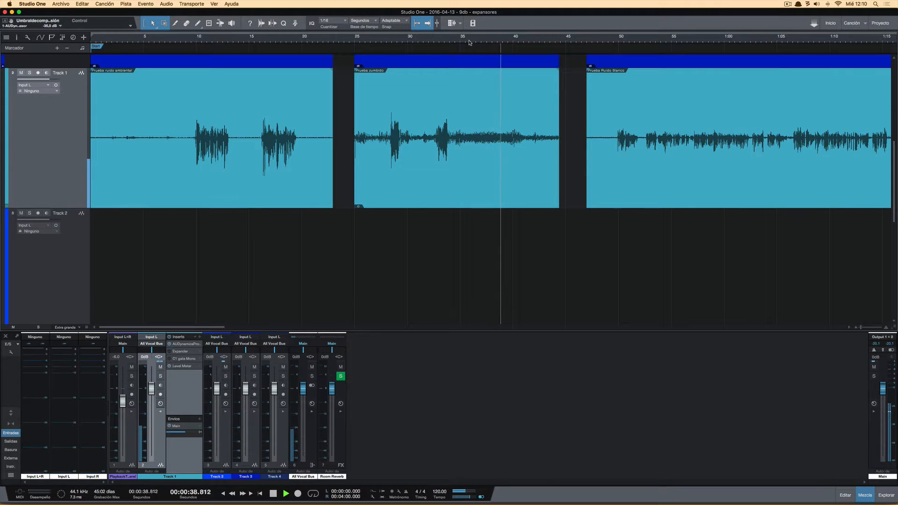
- Stop the current playback and audition the opening of the Prueba Ruido Blanco clip from about 47 seconds
key(space)
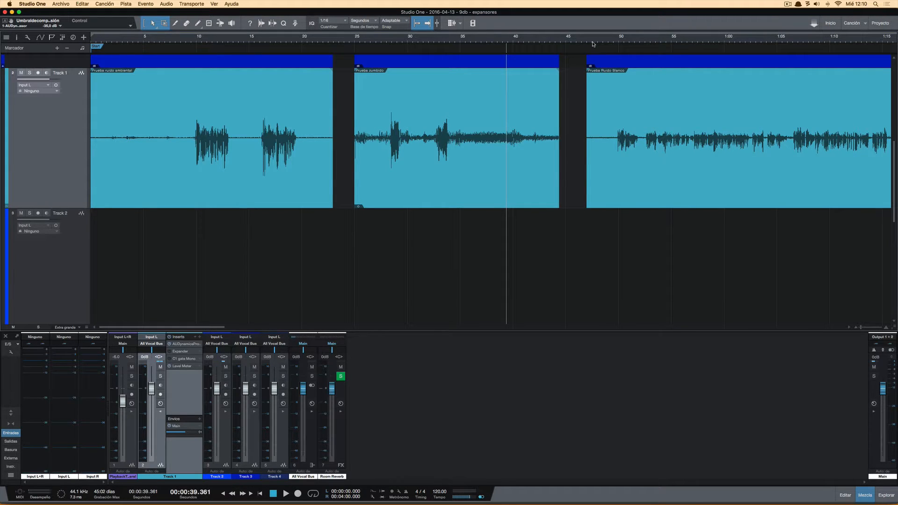
click(592, 44)
key(space)
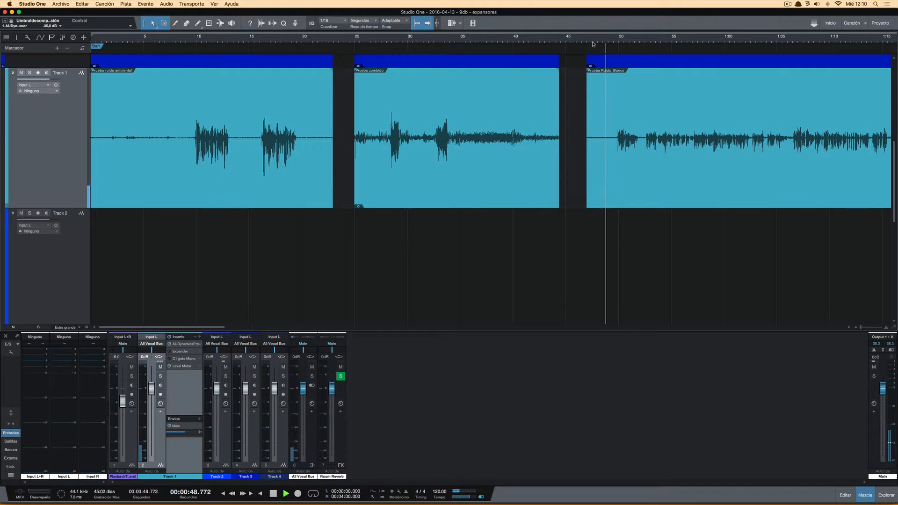
key(space)
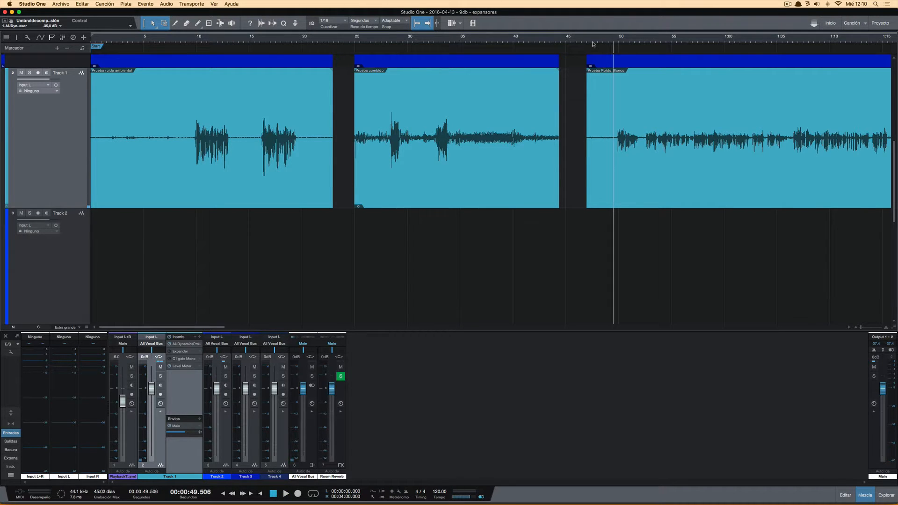
- Return the playhead to the start of the Prueba ruido ambiental clip and open Track 1's AUDynamicsProcessor insert
click(118, 43)
scroll(117, 43, up, 2)
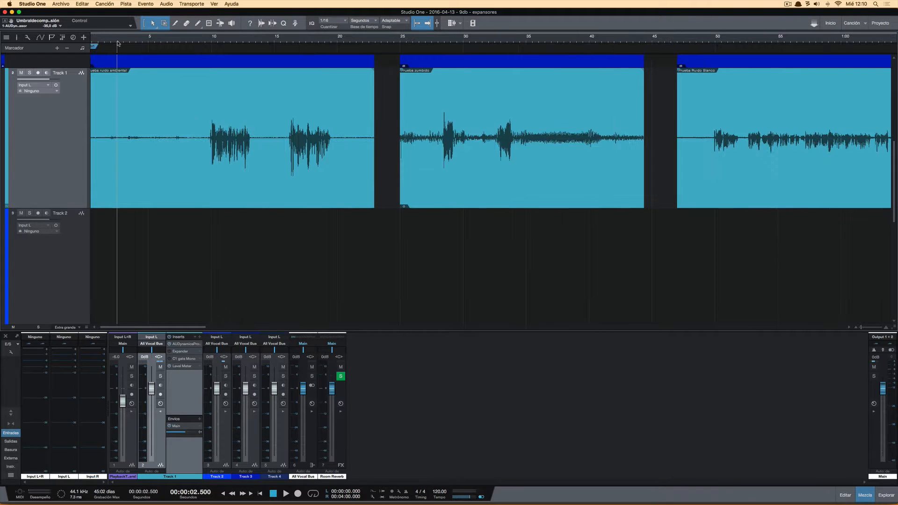
scroll(116, 44, up, 3)
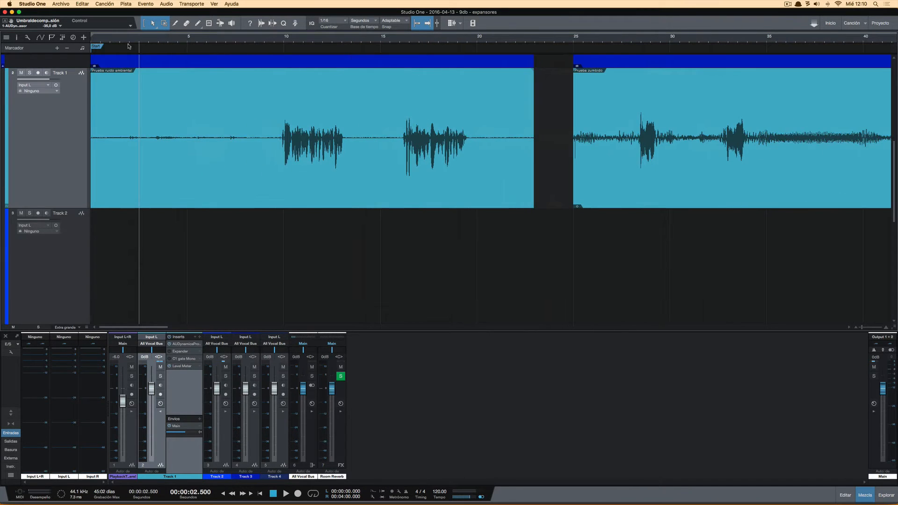
click(97, 43)
click(94, 43)
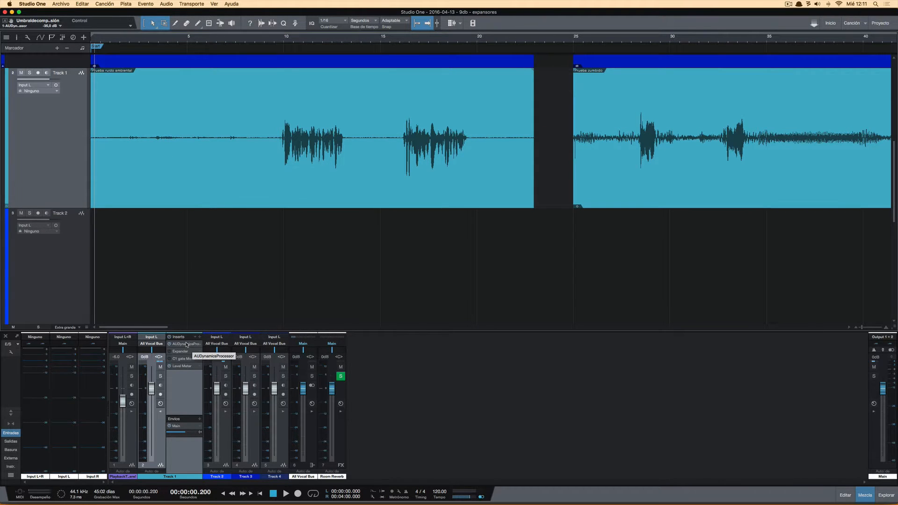
double_click(187, 344)
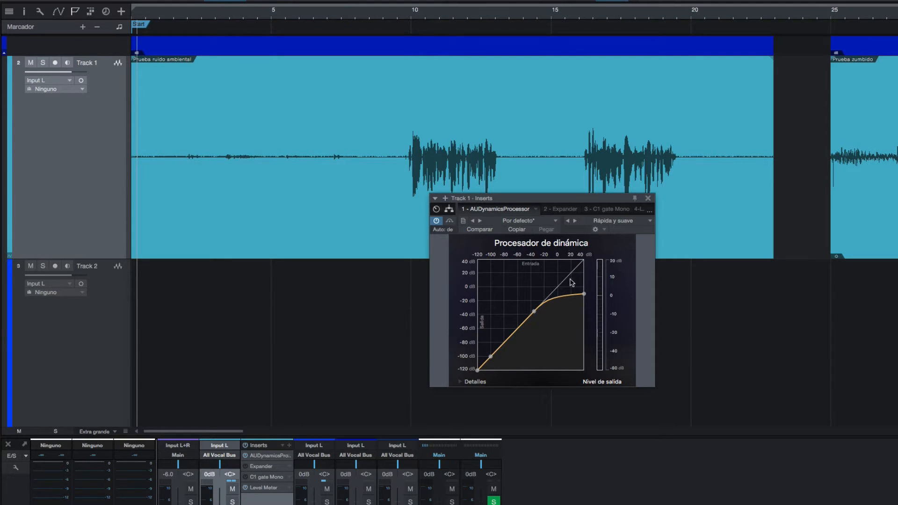
key(space)
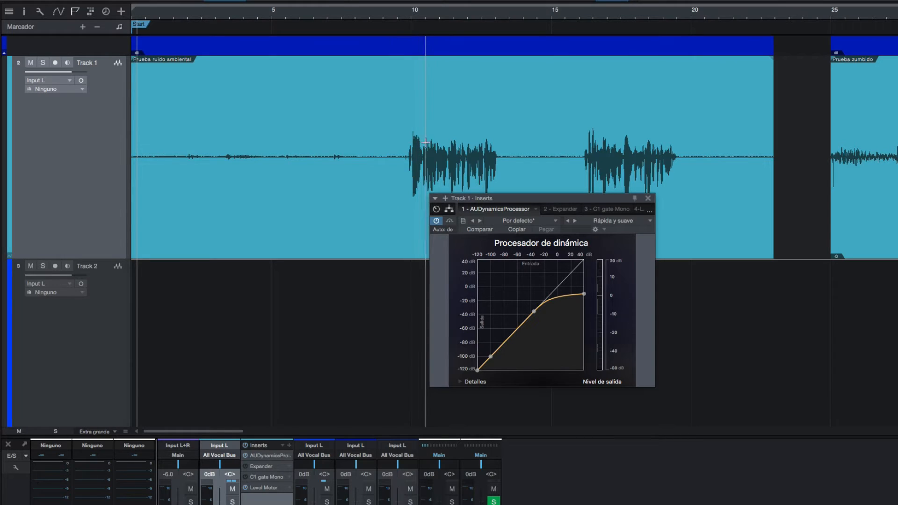
key(space)
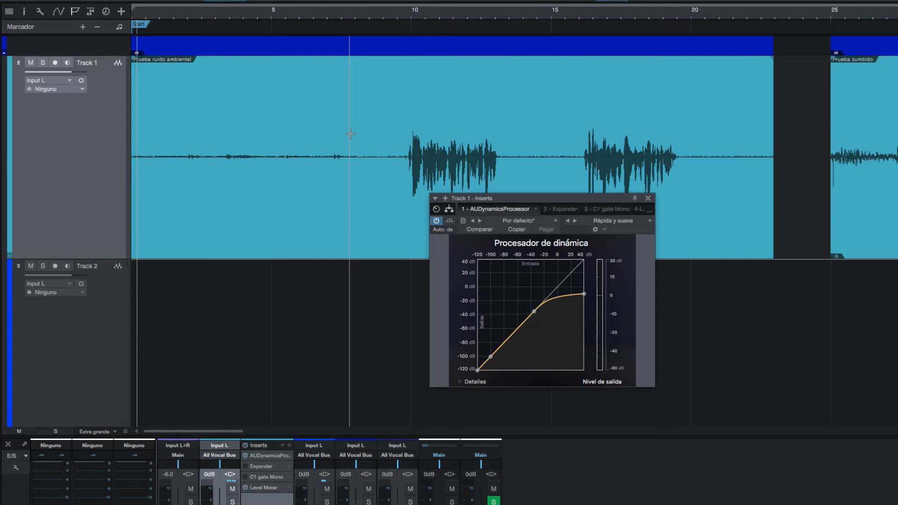
scroll(351, 135, right, 1)
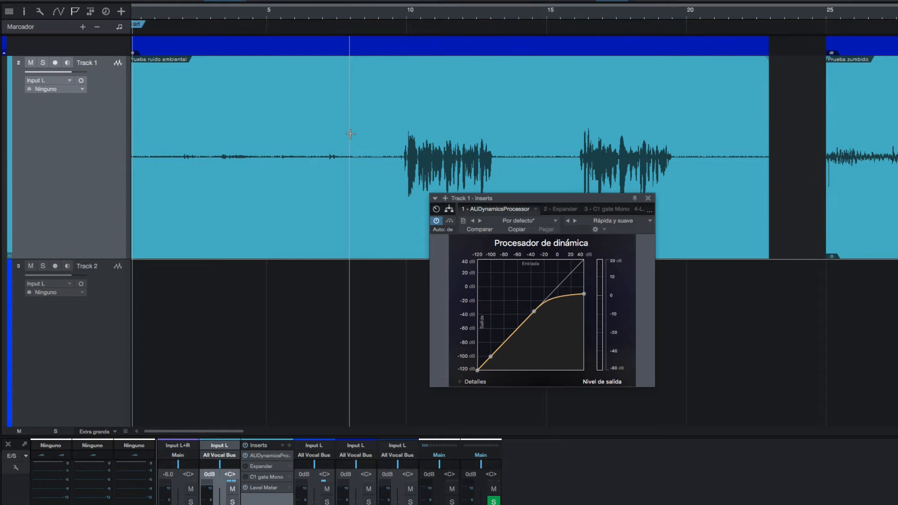
scroll(351, 134, left, 1)
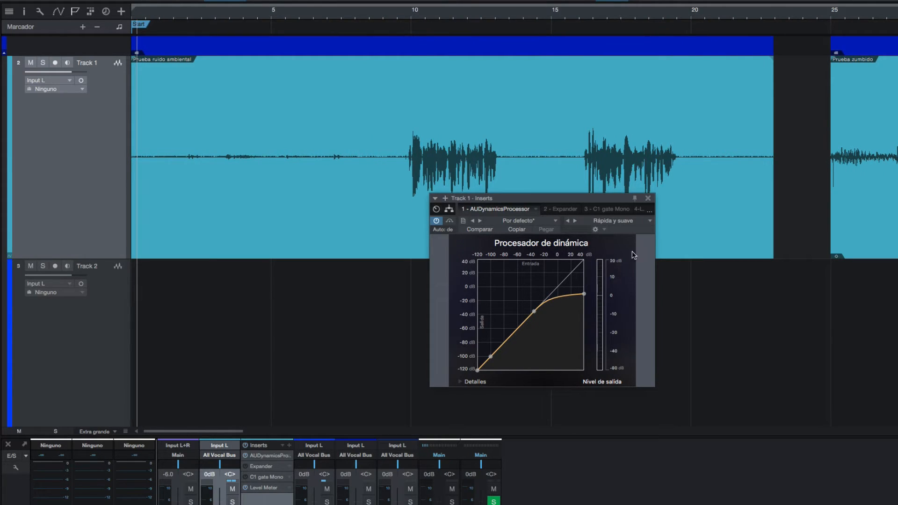
- Load the Entrada brusca preset in the dynamics processor and raise the curve's threshold point to about -35 dB
click(652, 221)
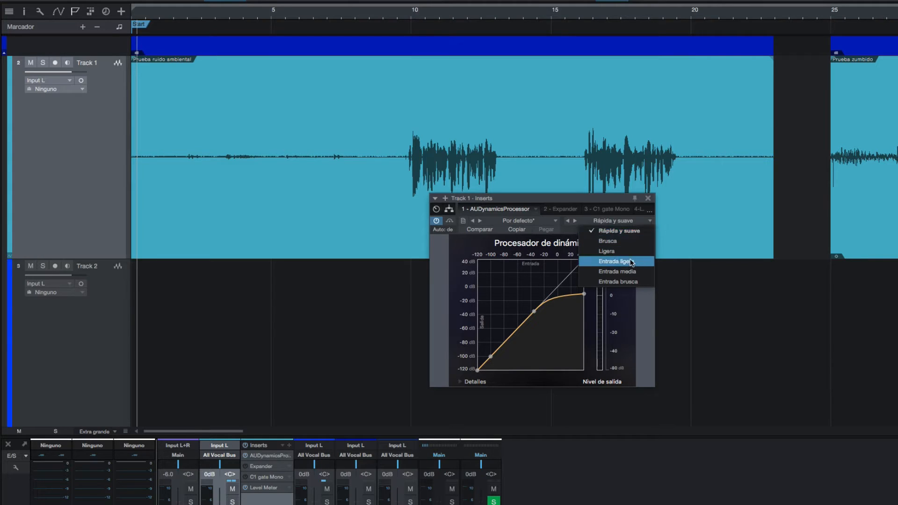
click(628, 282)
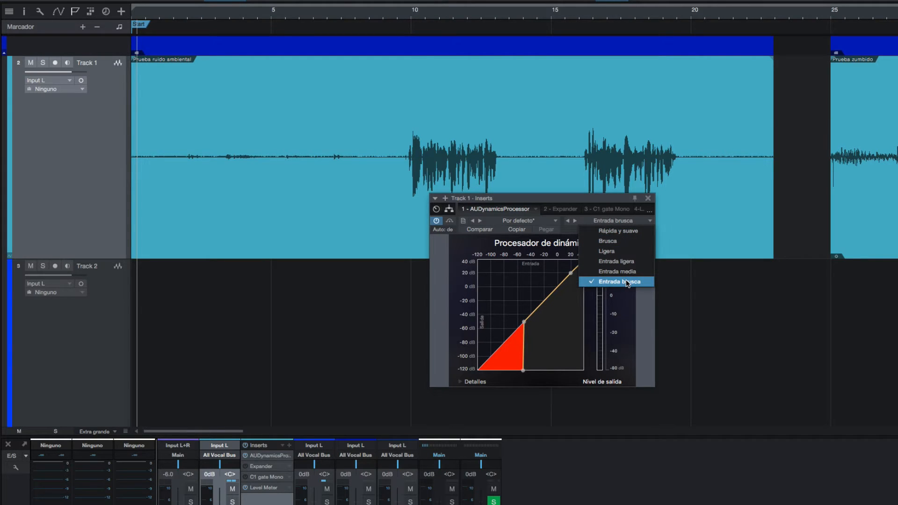
click(650, 221)
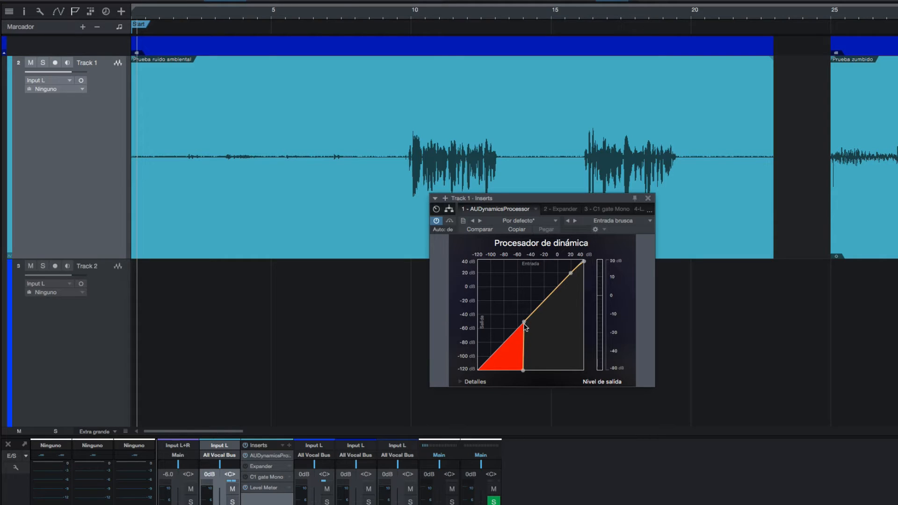
mouse_move(524, 325)
mouse_down()
mouse_move(545, 315)
mouse_move(536, 321)
mouse_up()
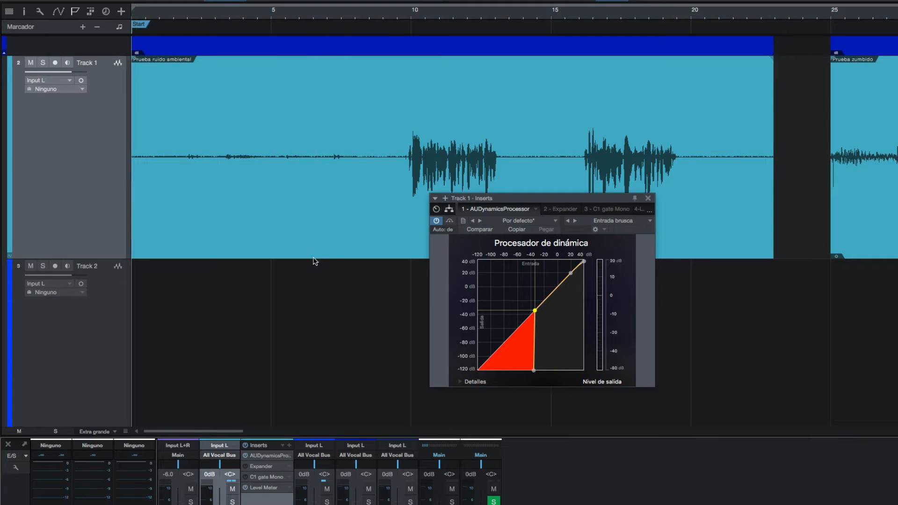
- Play the ambient-noise clip from the start, toggling the processor's bypass to compare the Entrada brusca gating with the unprocessed sound
key(space)
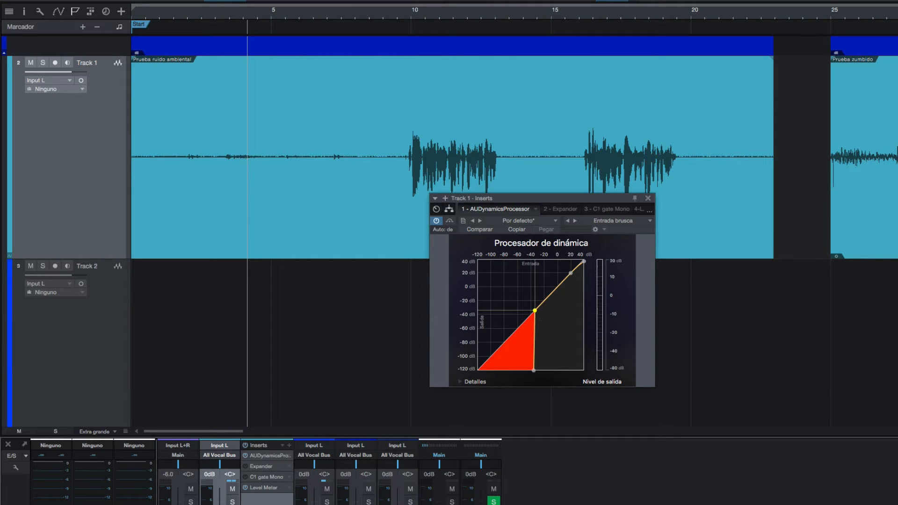
key(comma)
key(space)
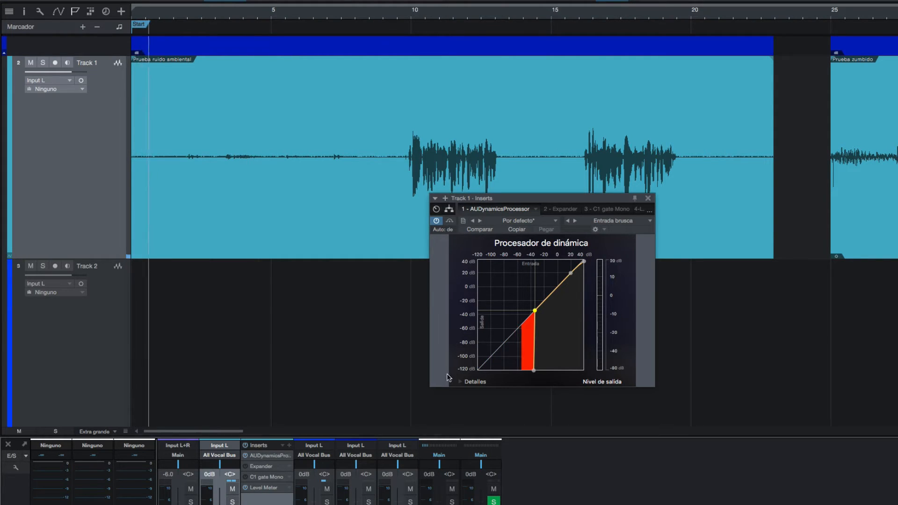
click(449, 222)
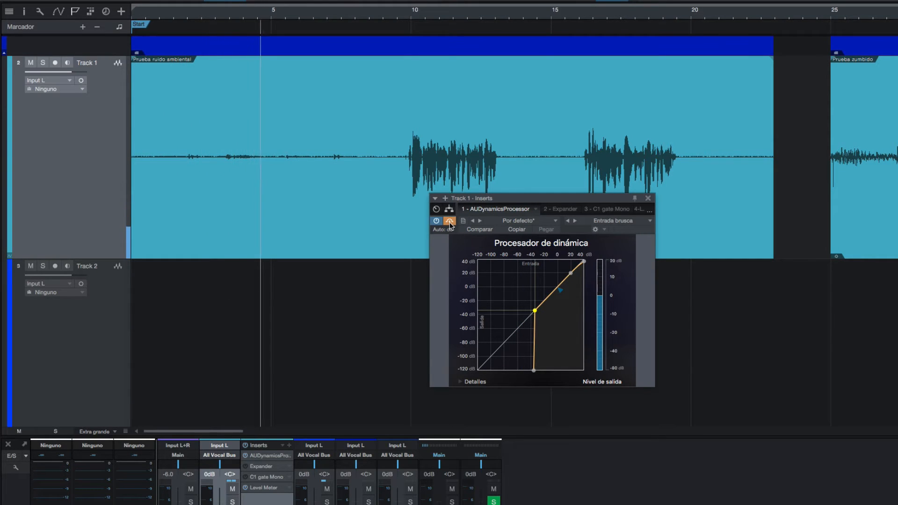
click(449, 221)
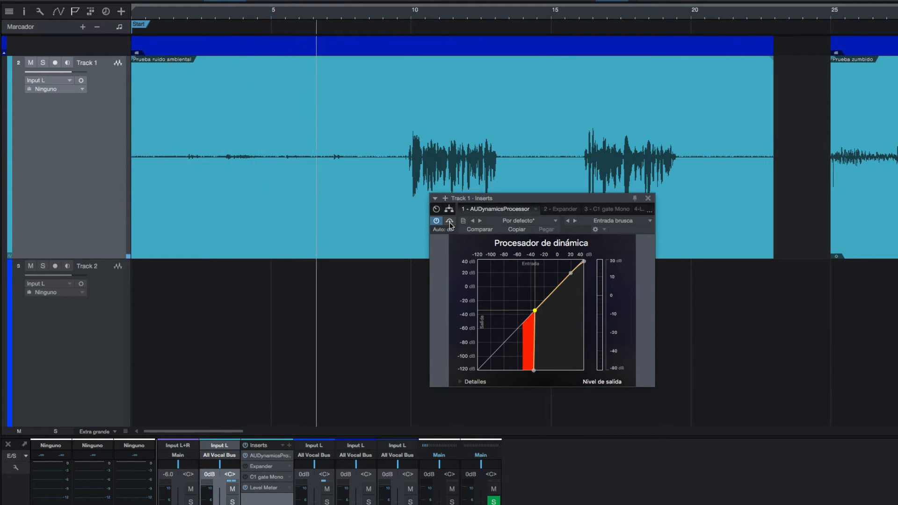
click(450, 222)
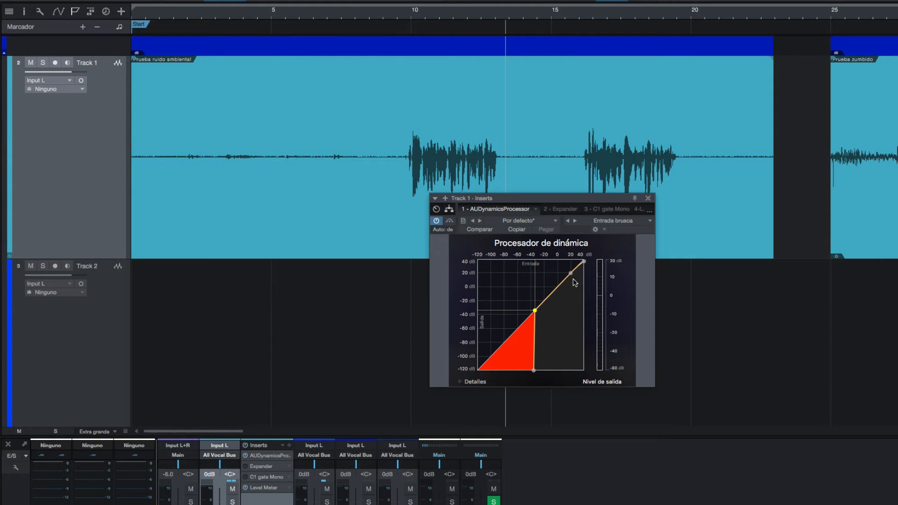
- Load the Entrada media preset and raise the curve's threshold point to about -32 dB
click(650, 222)
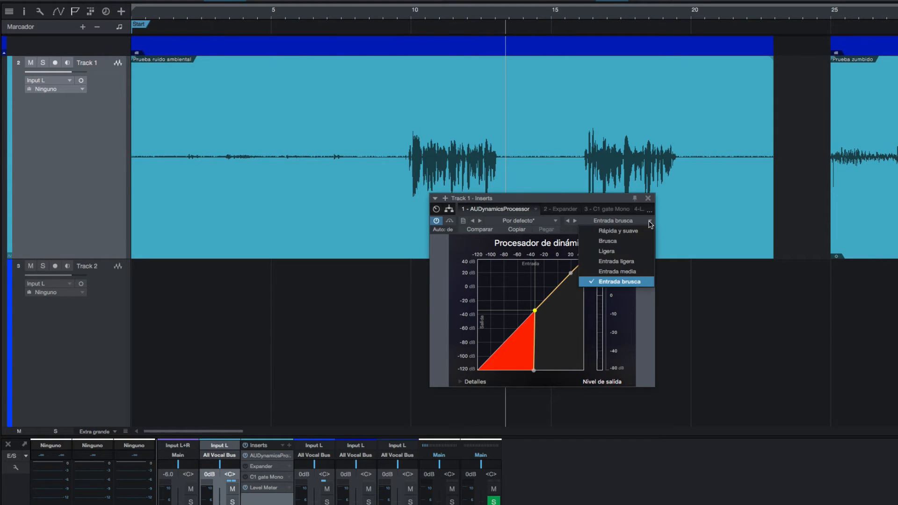
click(619, 273)
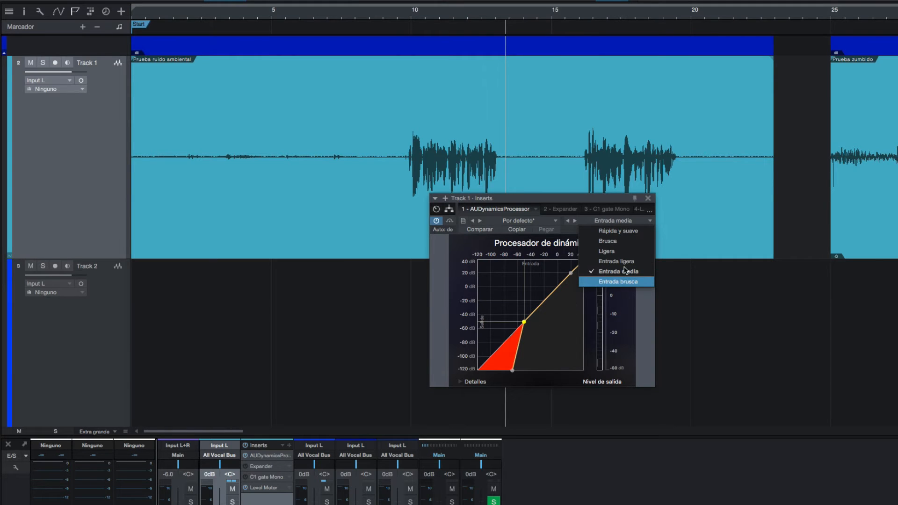
click(637, 315)
drag(525, 323, 537, 313)
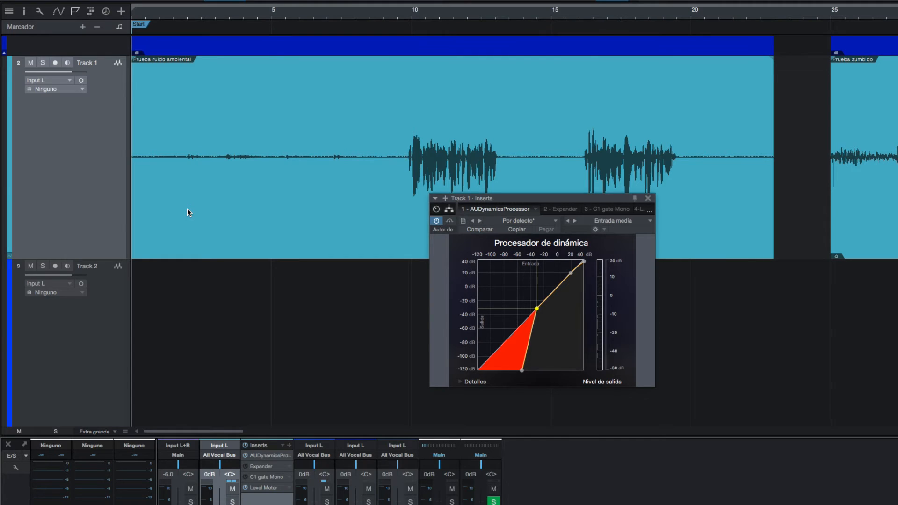
- Play the ambient-noise clip from near its beginning, bypassing and re-enabling the processor to compare the Entrada media setting
key(space)
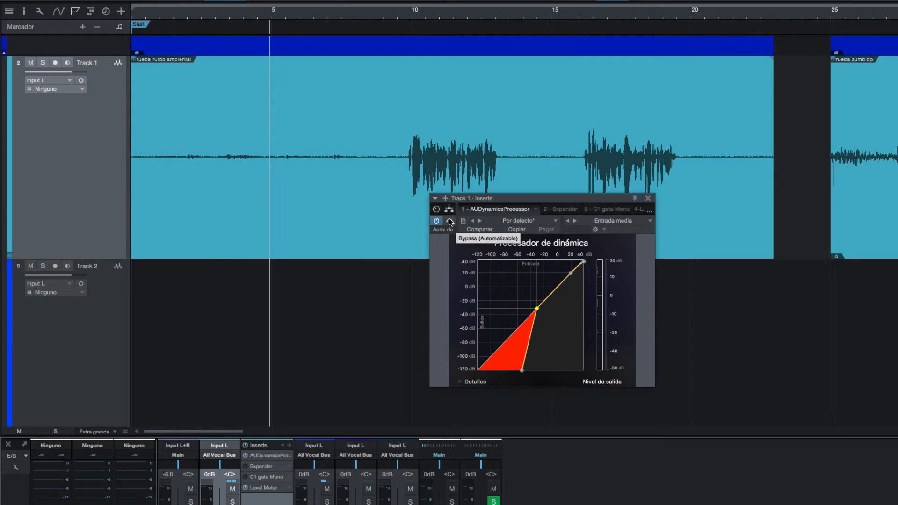
click(148, 16)
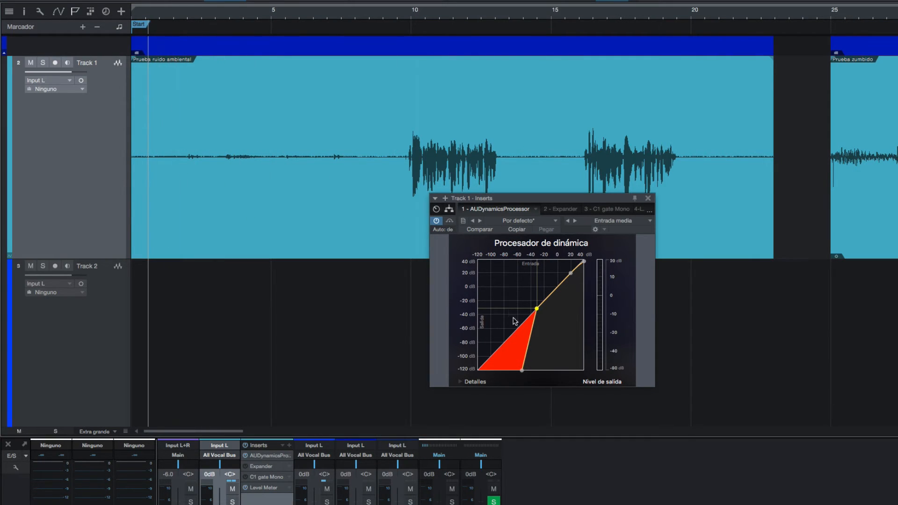
click(450, 222)
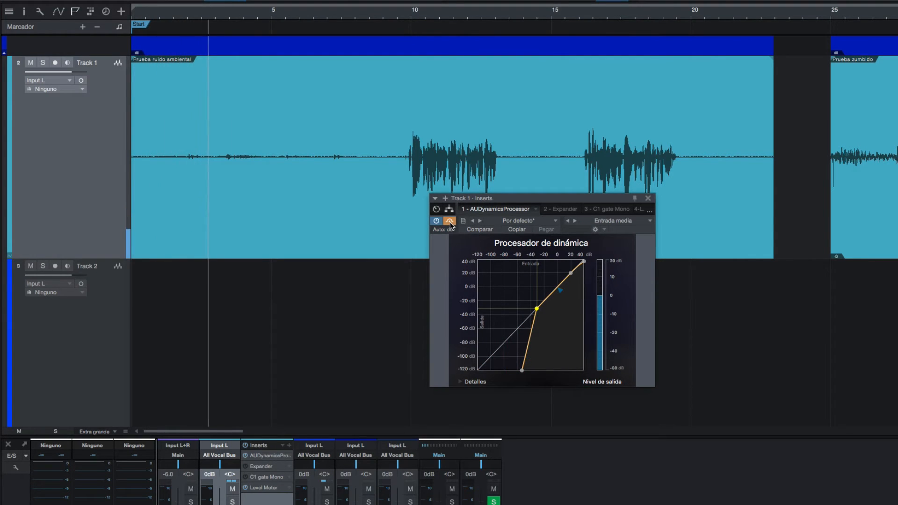
click(450, 223)
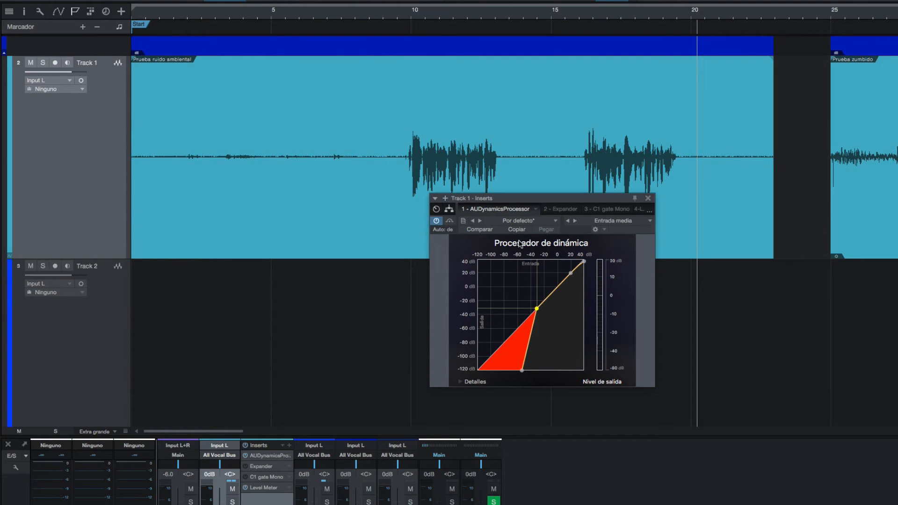
- Load the Entrada ligera preset and raise the curve's threshold point to about -33 dB
click(650, 222)
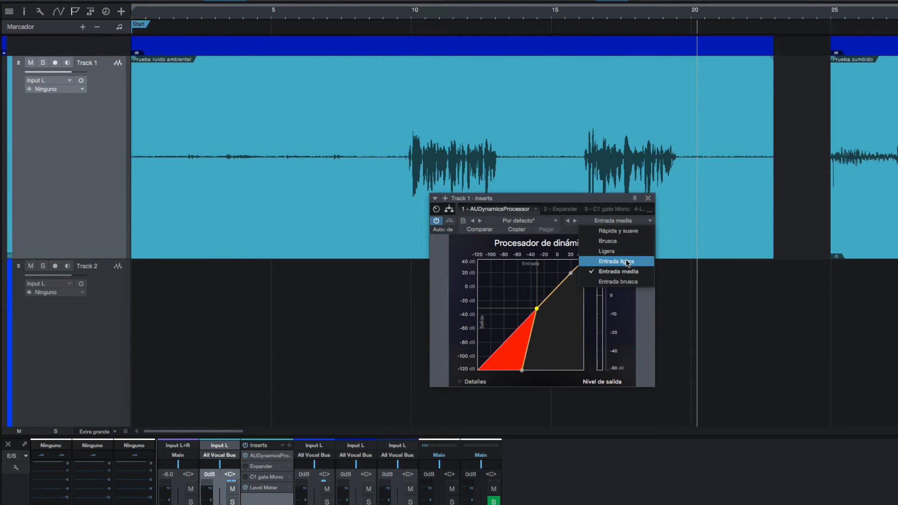
click(628, 263)
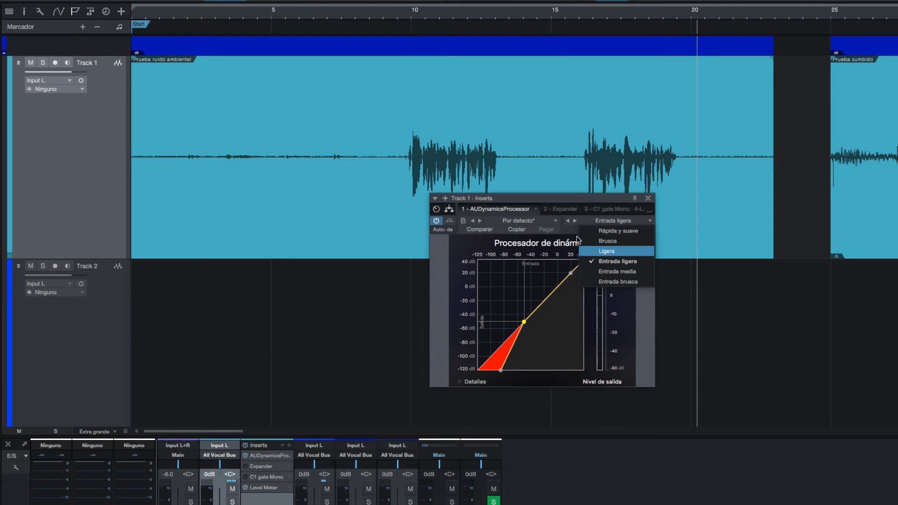
click(647, 326)
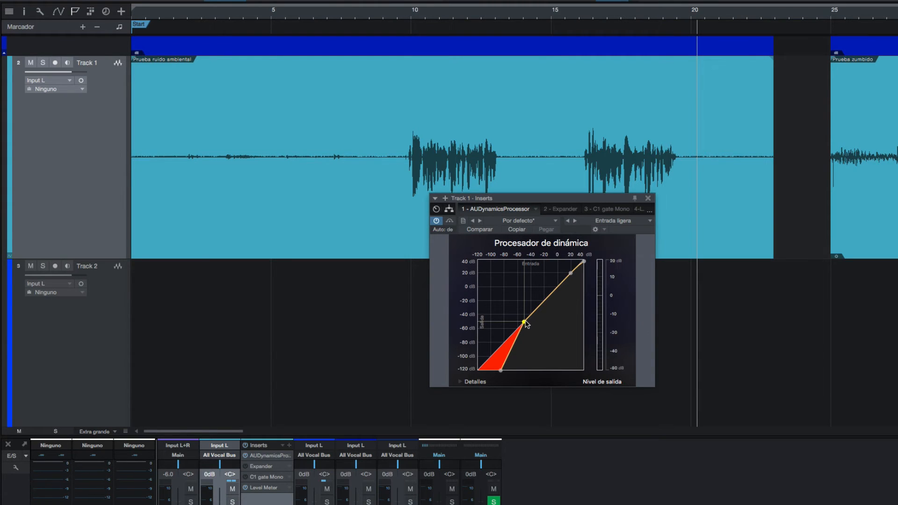
drag(526, 321, 536, 318)
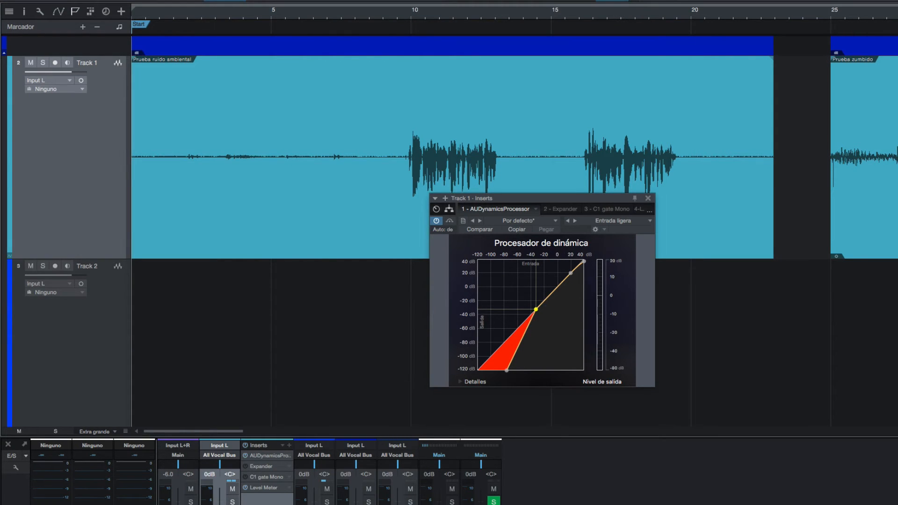
- Play the ambient-noise clip from the start, bypassing and re-enabling the processor to compare the Entrada ligera setting
key(space)
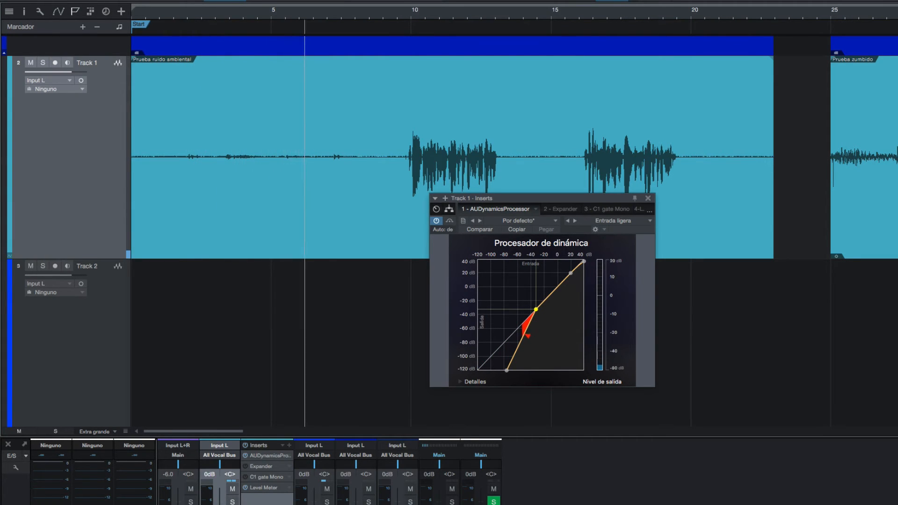
key(space)
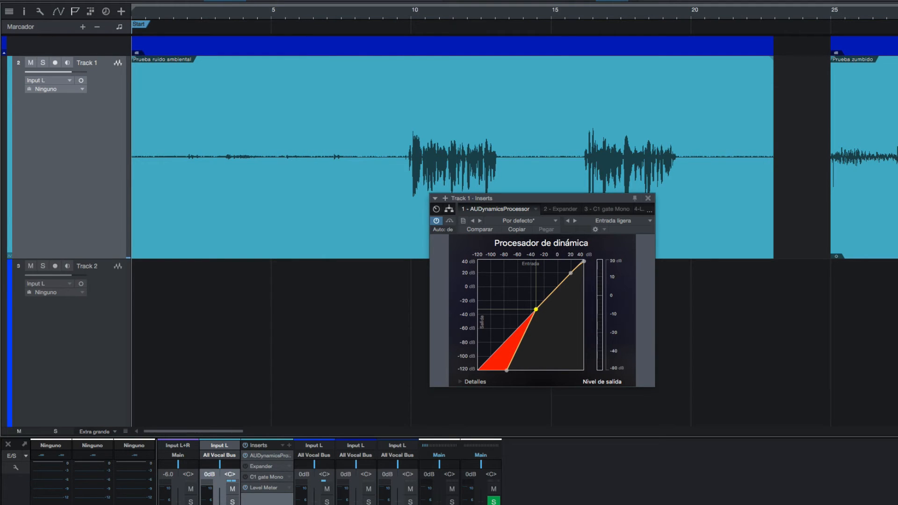
key(space)
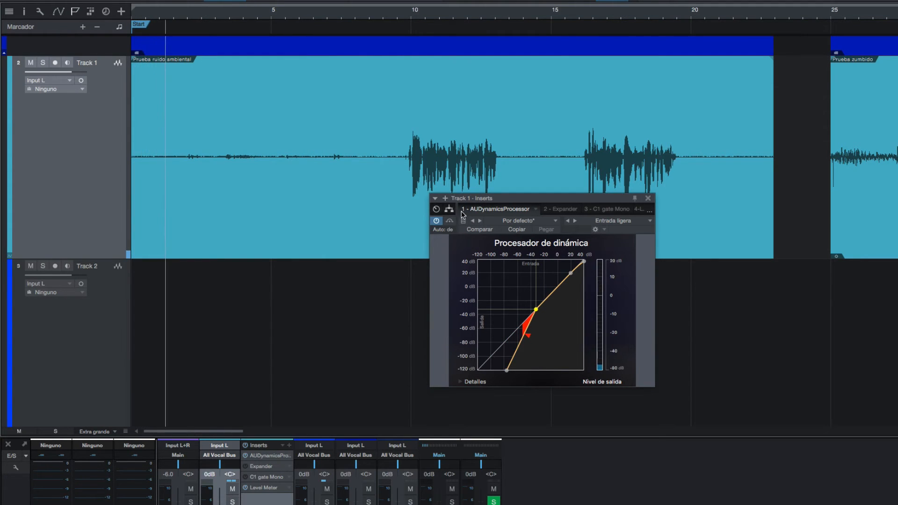
click(450, 222)
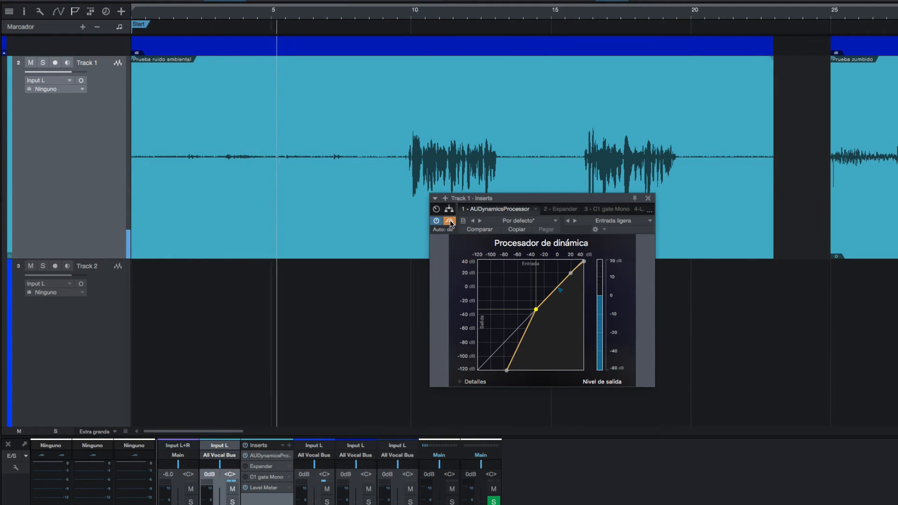
click(450, 222)
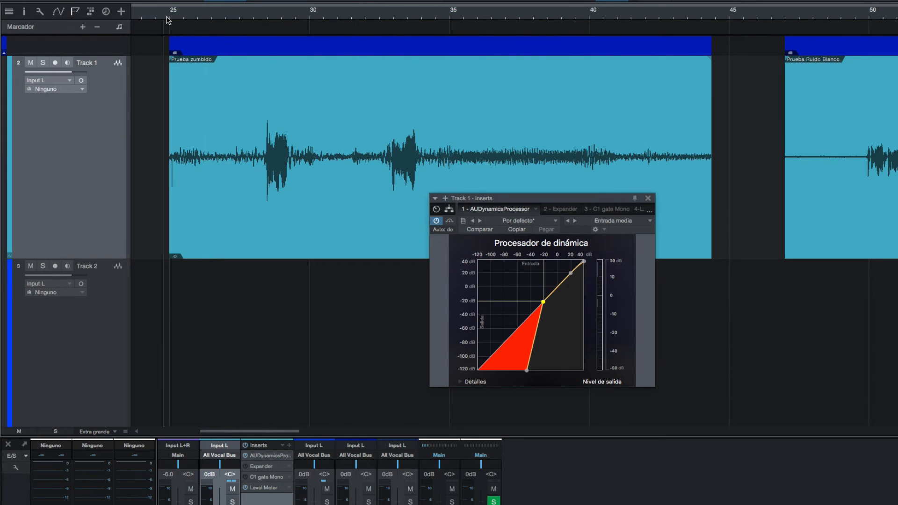
- Play the Prueba zumbido clip from its start with the Entrada media preset
click(168, 19)
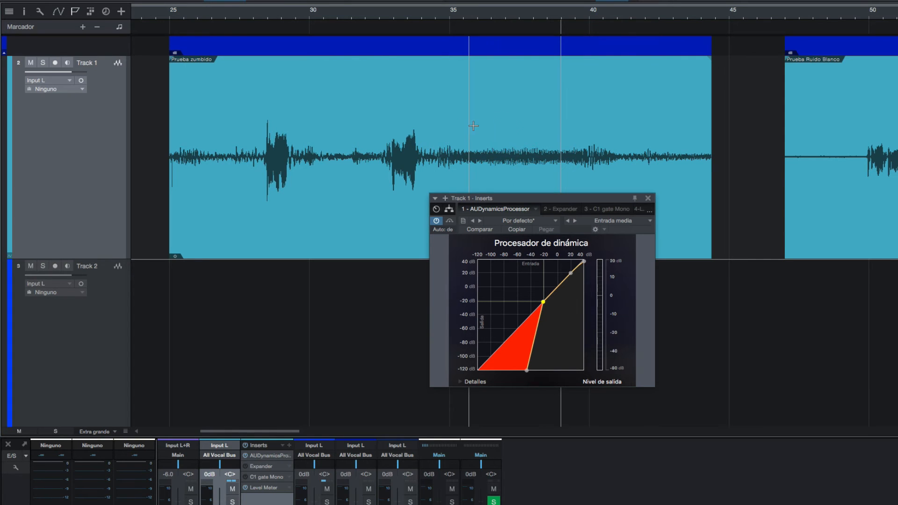
- Raise the Entrada media curve's threshold point to about -47 dB and play the Prueba Ruido Blanco clip from near its start
scroll(796, 42, right, 10)
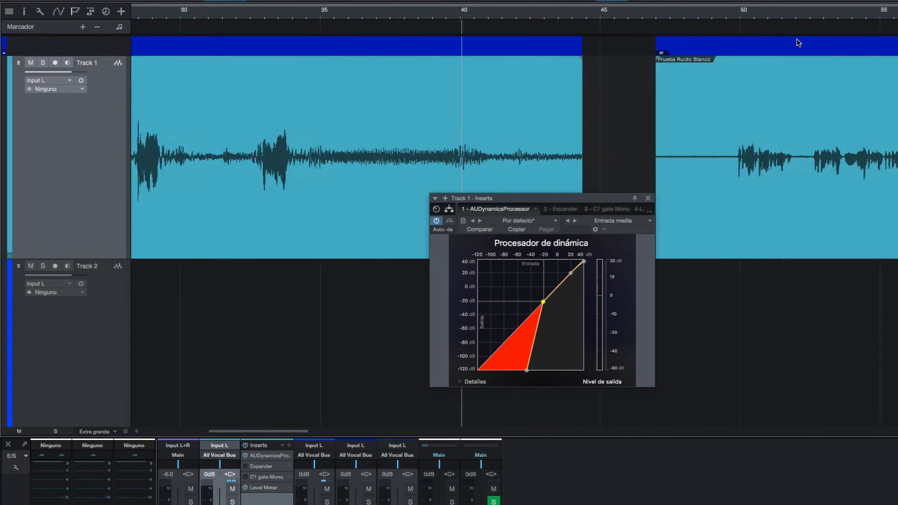
scroll(795, 43, right, 3)
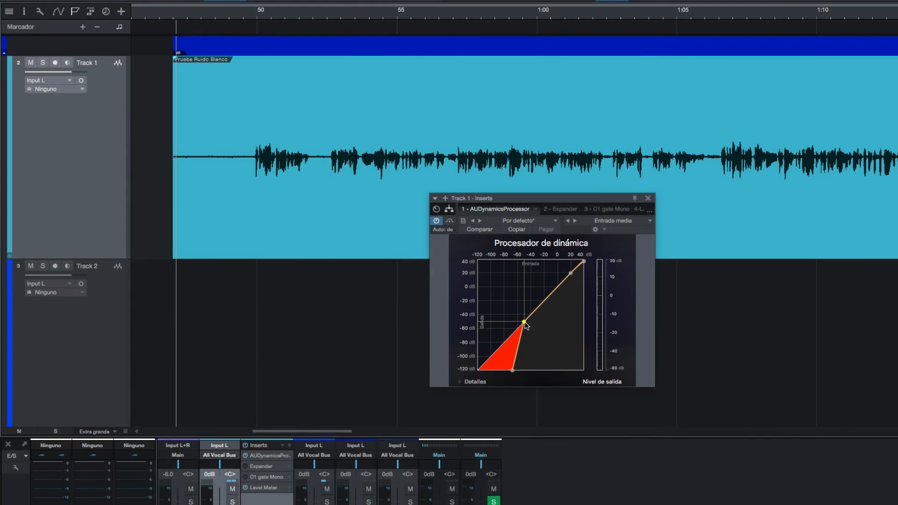
drag(527, 326, 528, 323)
key(space)
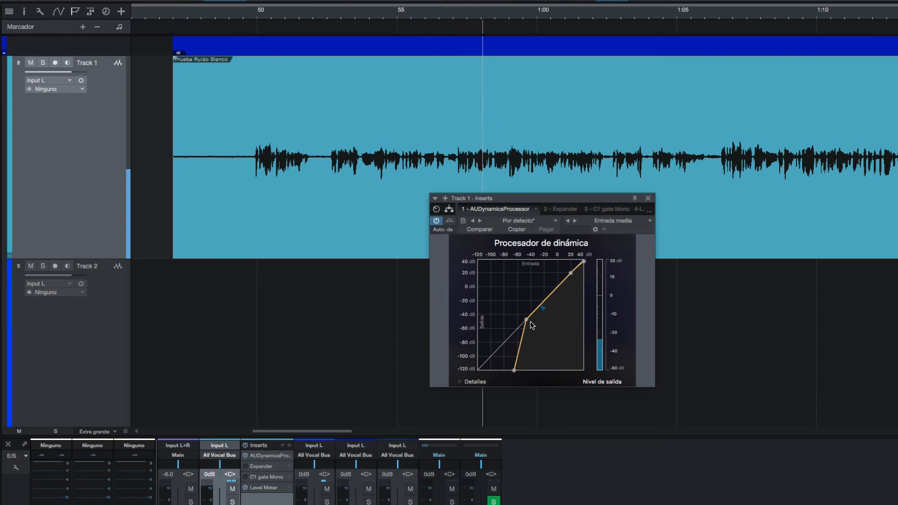
- Load the Entrada brusca preset and raise its threshold to -43.4 dB while playing the Prueba Ruido Blanco clip from its start
click(648, 224)
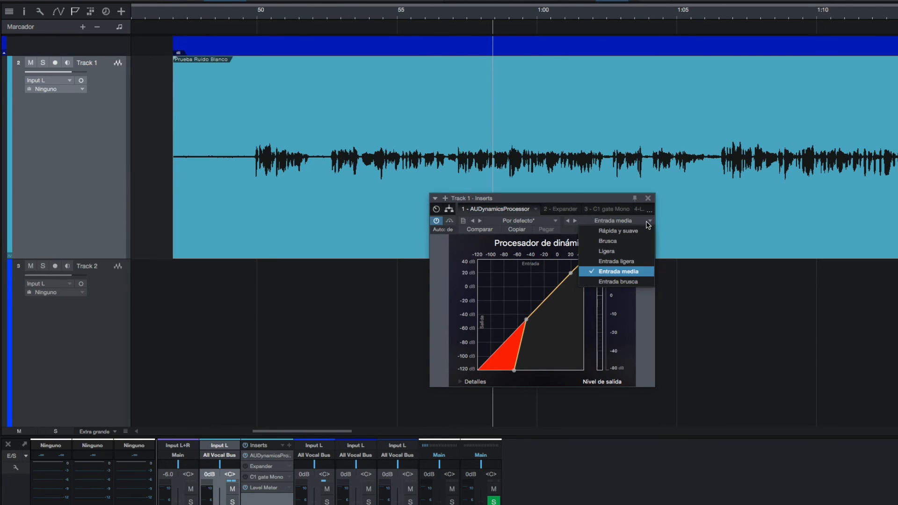
click(634, 281)
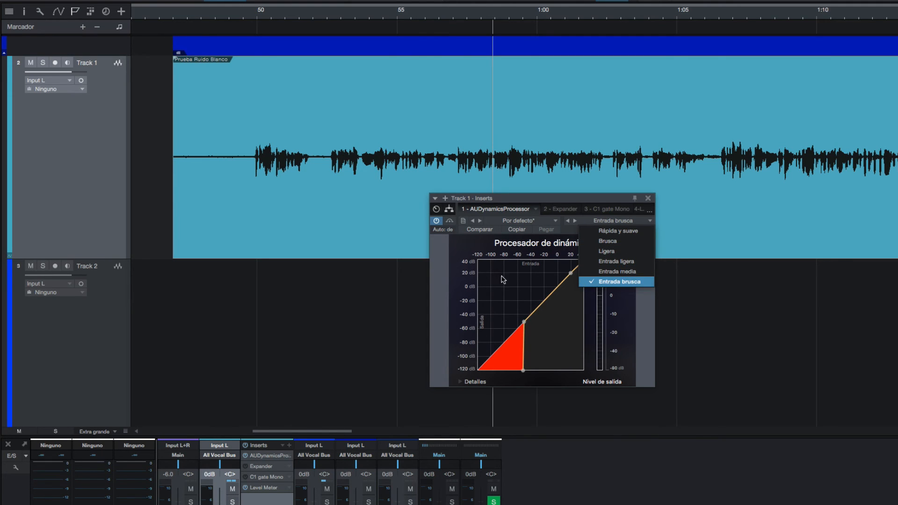
click(356, 232)
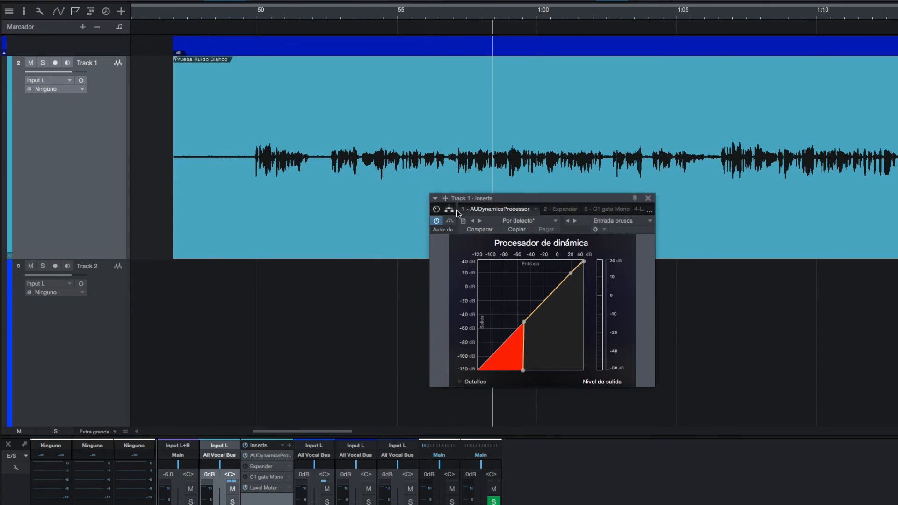
click(173, 18)
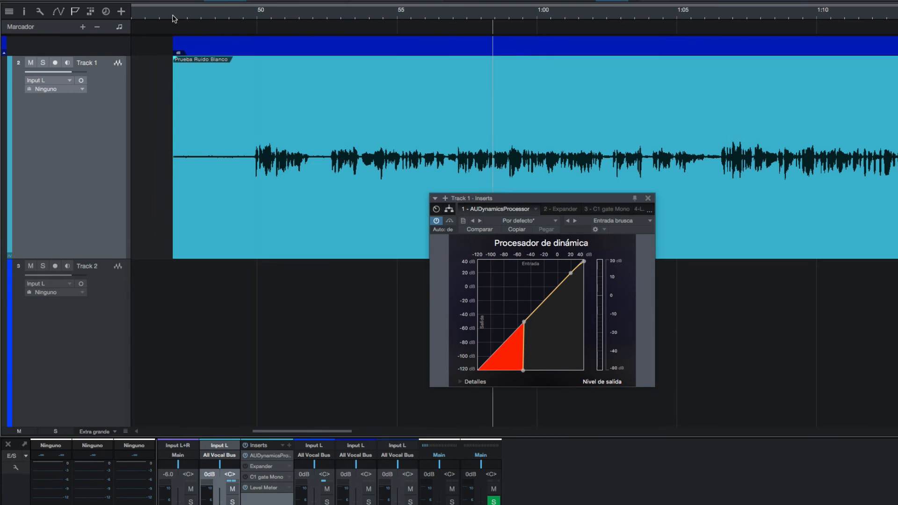
key(space)
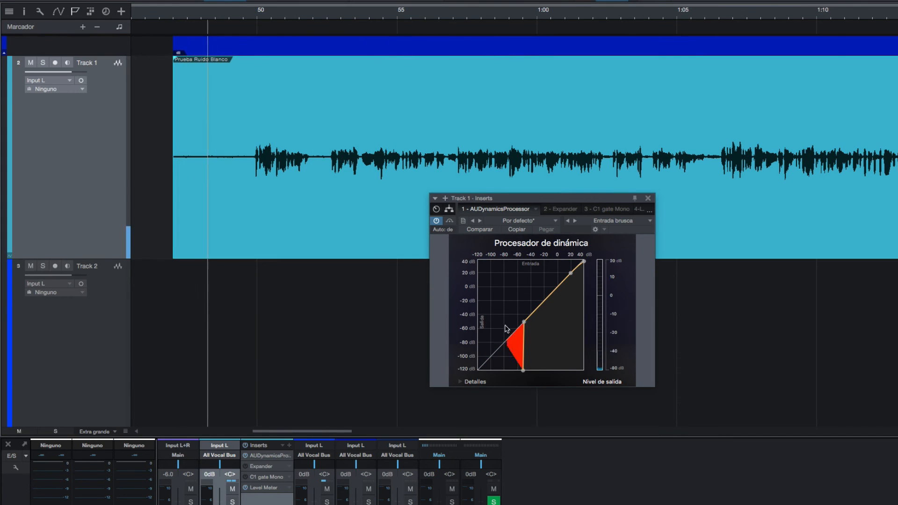
drag(526, 325, 529, 317)
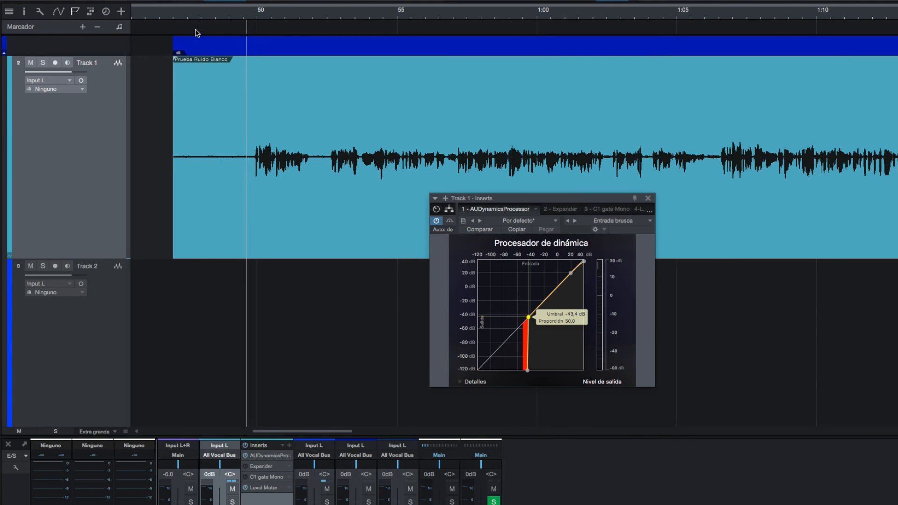
key(space)
- Replay the Prueba Ruido Blanco clip from its start to check how the Entrada brusca gate handles the noise with the raised threshold
click(178, 20)
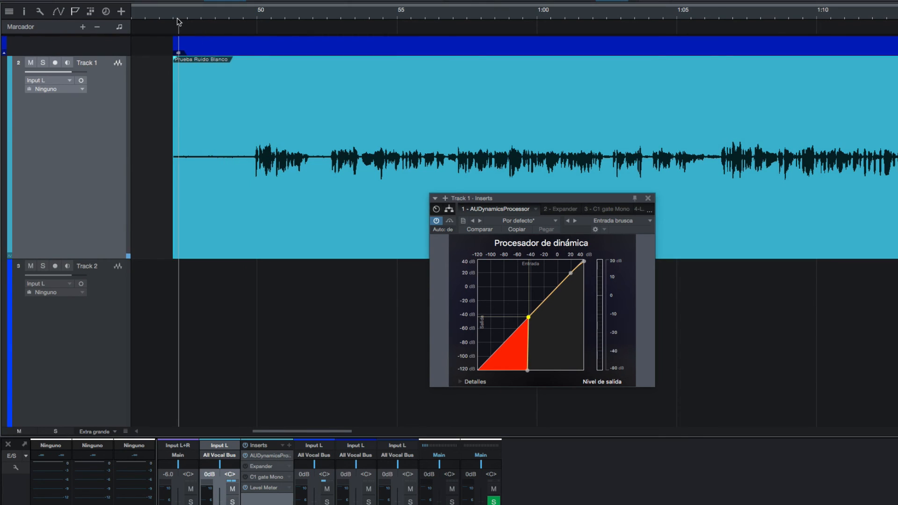
key(space)
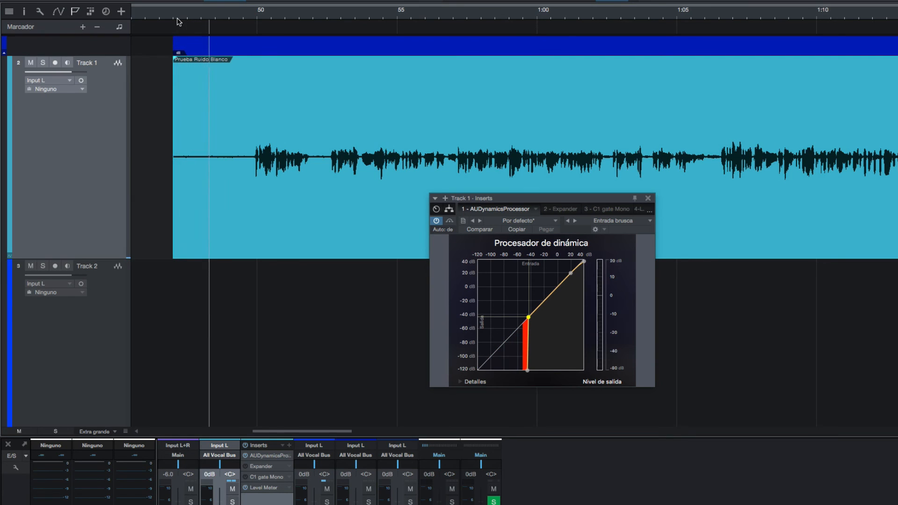
key(space)
click(174, 19)
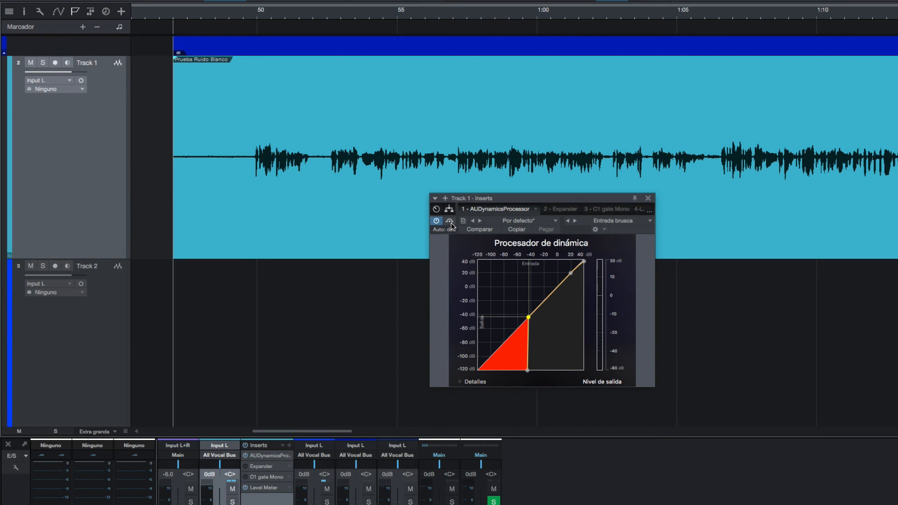
key(space)
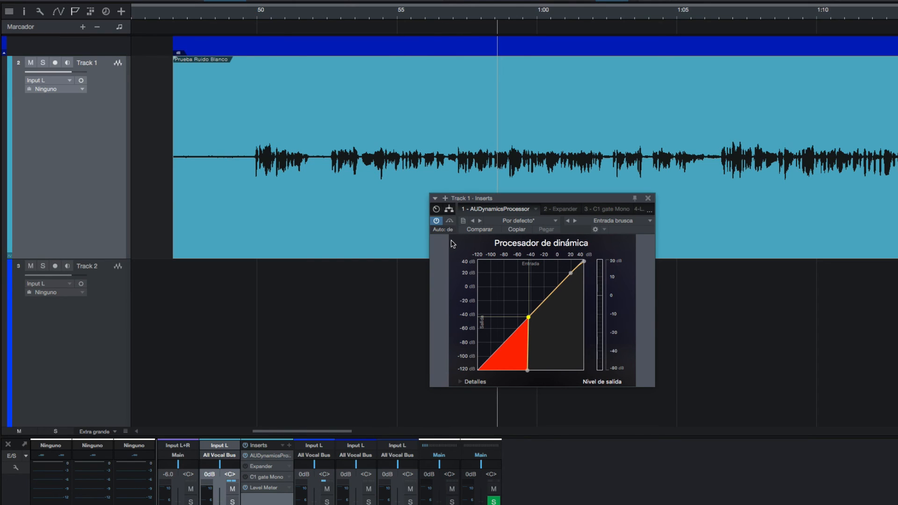
- Return to the Prueba ruido ambiental clip at the beginning of the timeline
scroll(401, 157, left, 15)
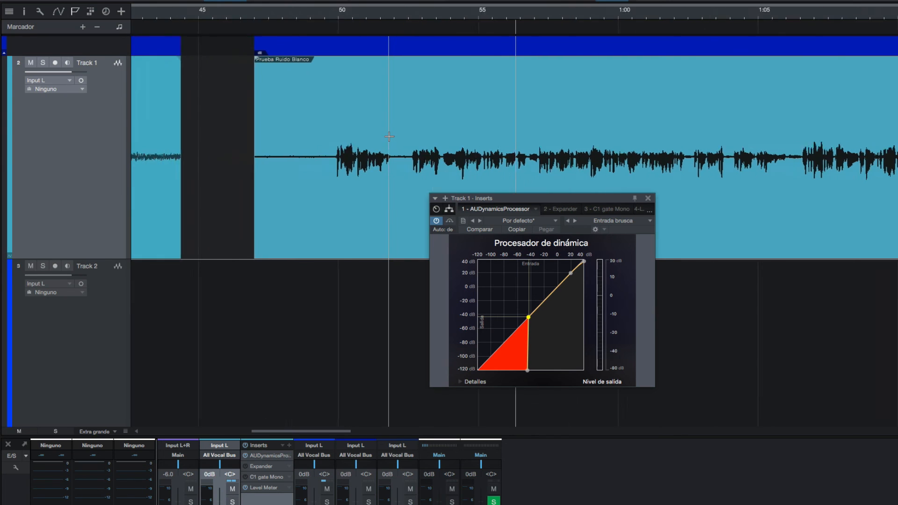
scroll(413, 128, left, 5)
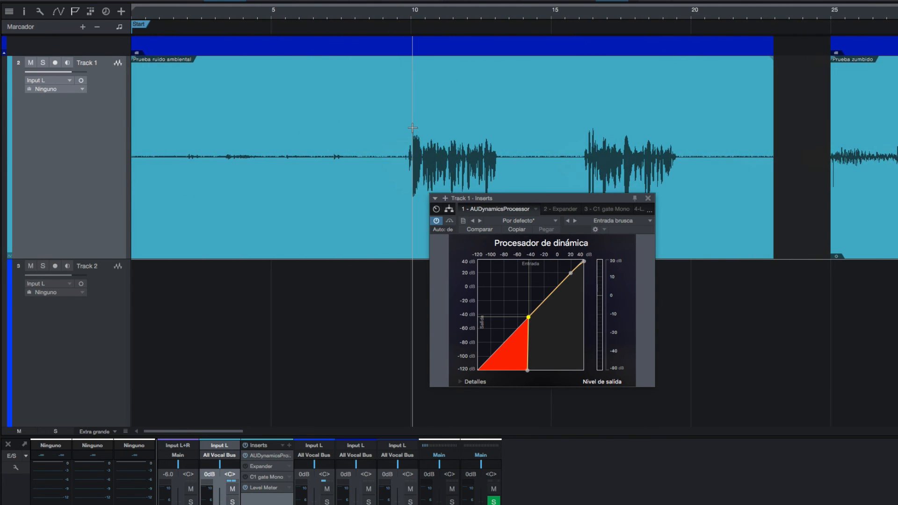